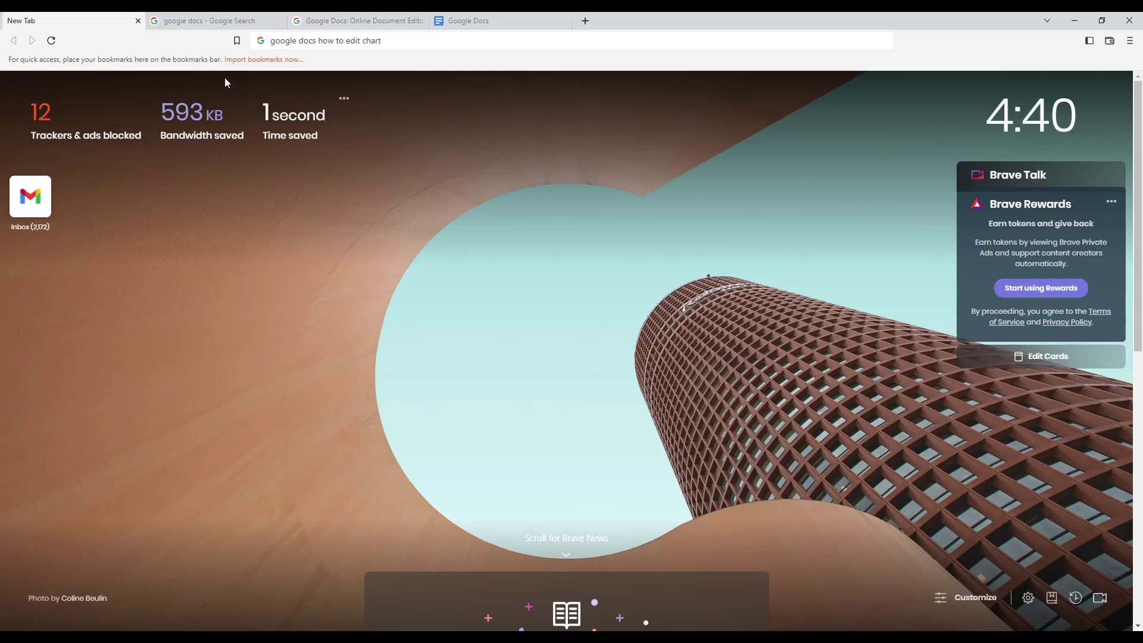
Delete 'how to edit chart' from the Brave search query, leaving 'google docs'
{"action": "left_click_drag", "start_coordinate": [384, 40], "coordinate": [264, 43]}
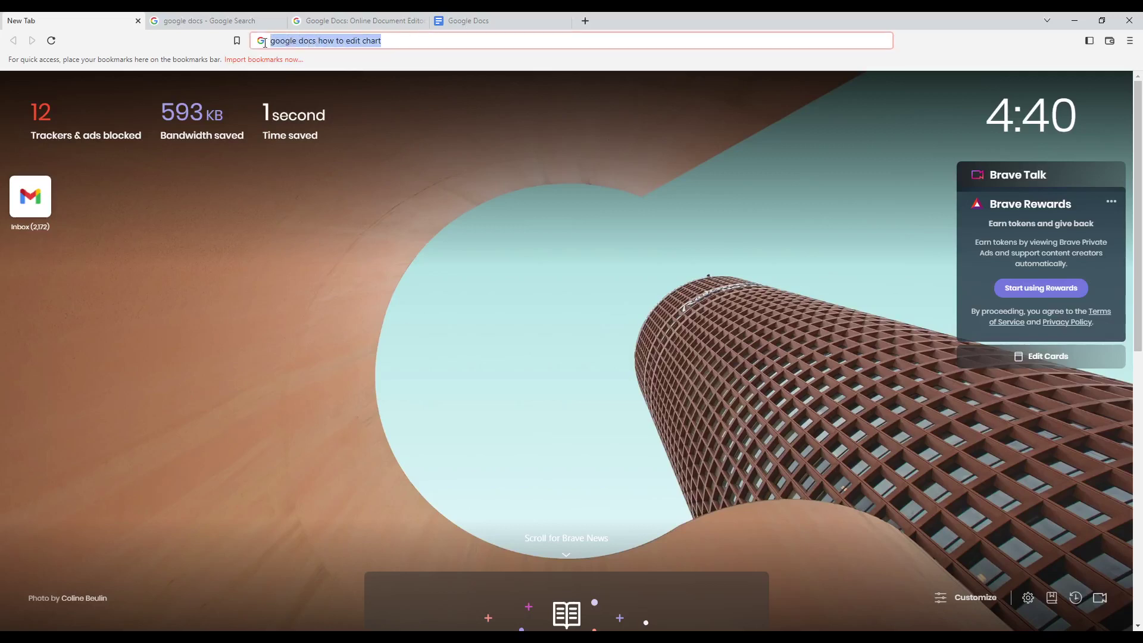
{"action": "left_click", "coordinate": [425, 186]}
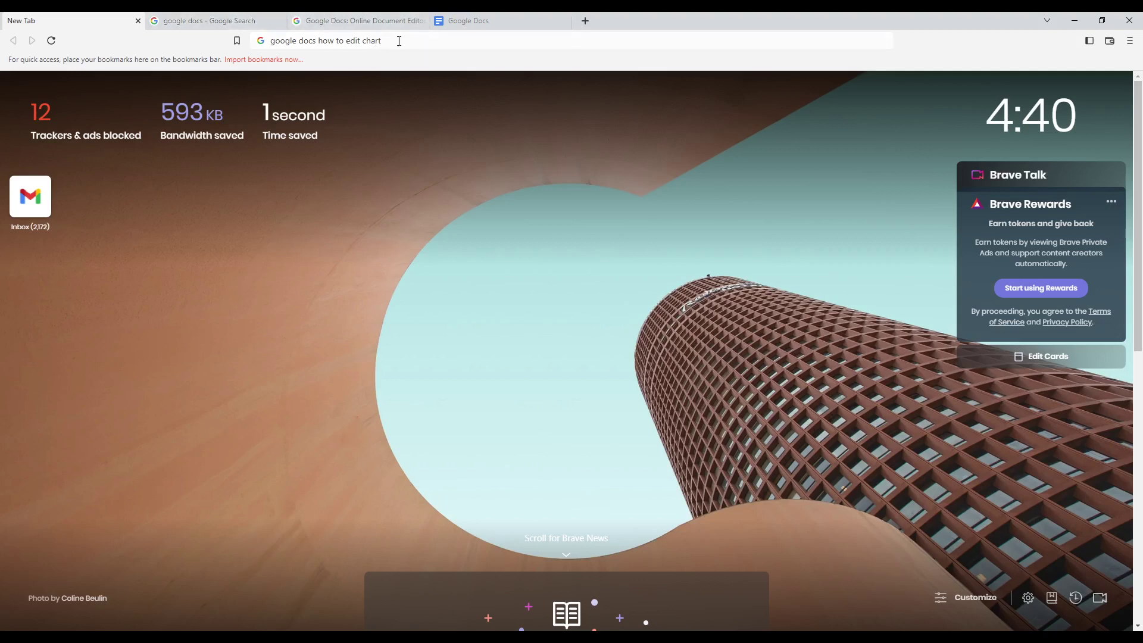
{"action": "left_click", "coordinate": [280, 41]}
{"action": "left_click_drag", "start_coordinate": [280, 42], "coordinate": [315, 54]}
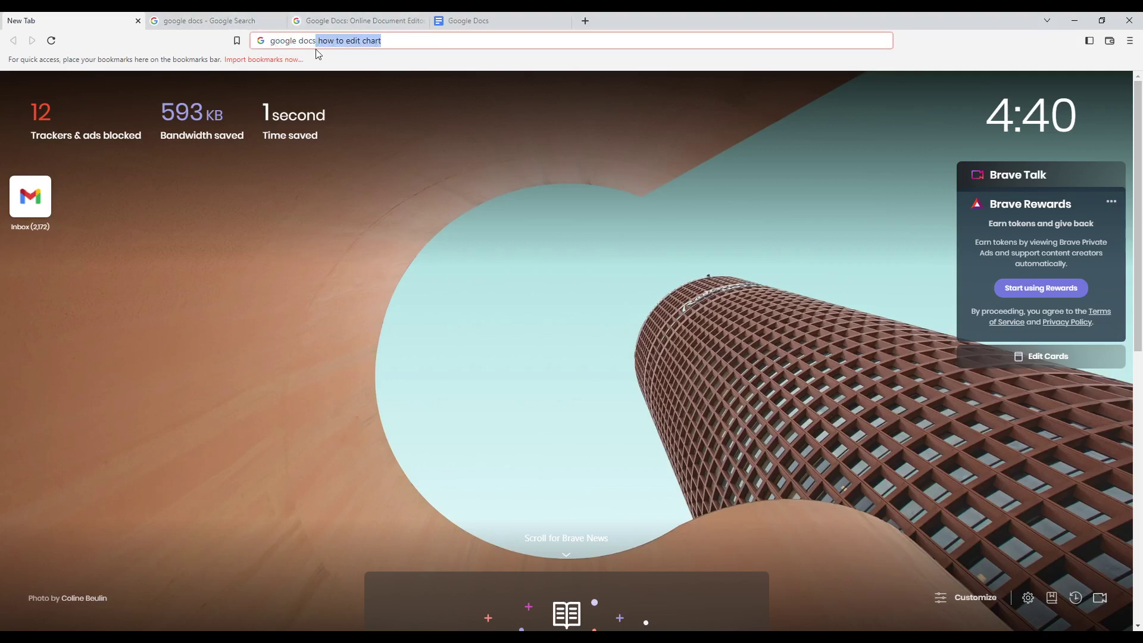
{"action": "key", "text": "BackSpace"}
{"action": "left_click", "coordinate": [359, 300]}
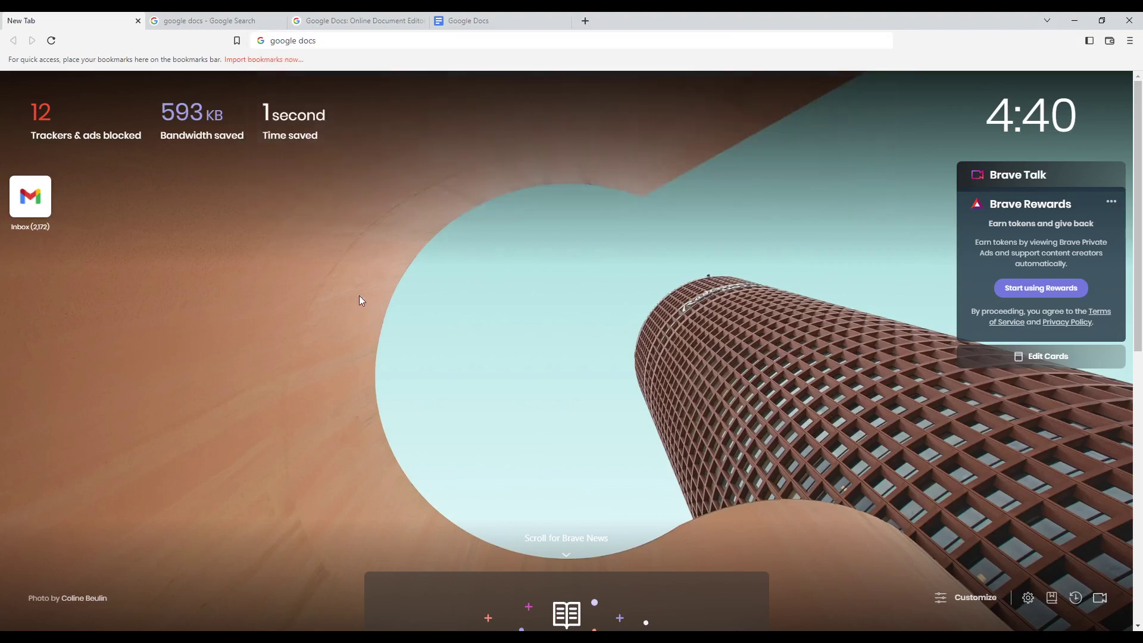
Go from the 'google docs' search results to the Google Docs about page
{"action": "left_click", "coordinate": [192, 20]}
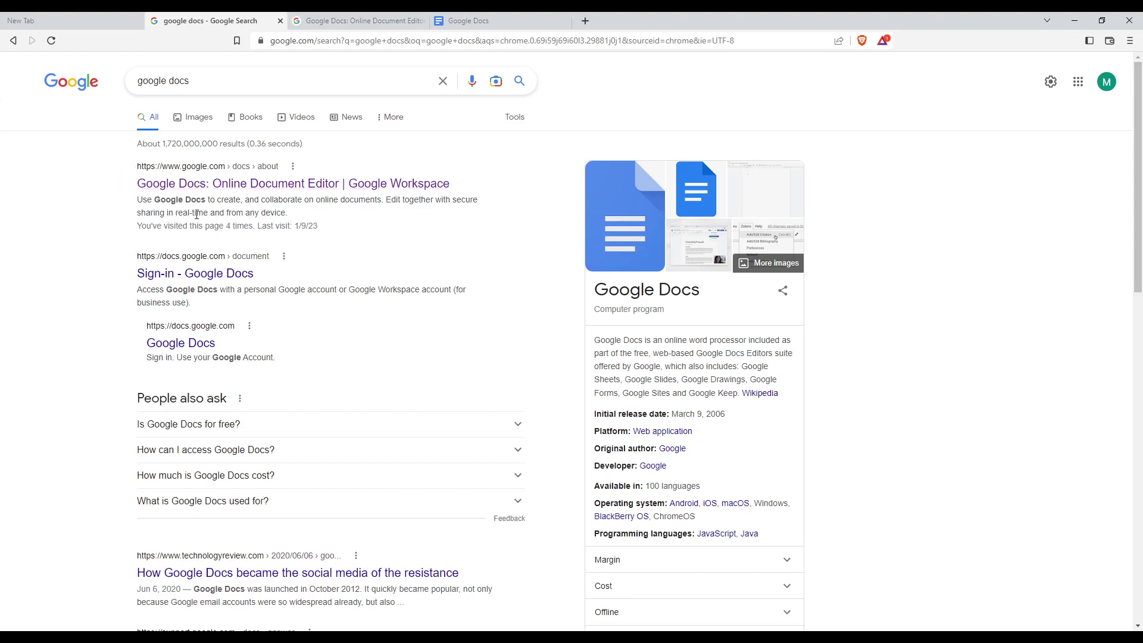
{"action": "key", "text": "ctrl+Tab"}
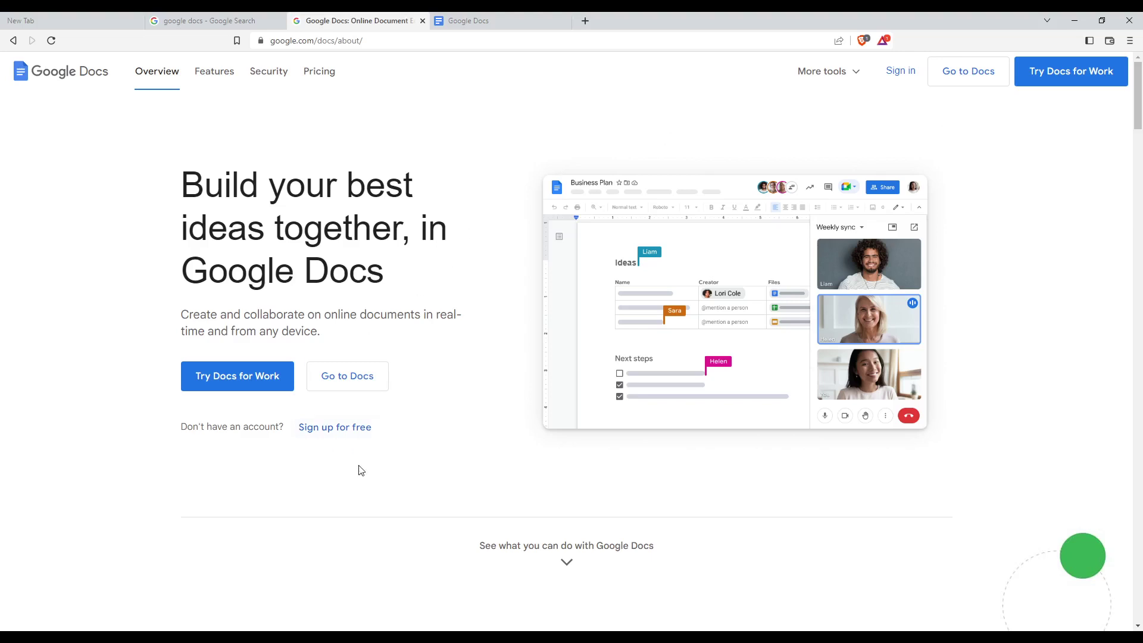
Browse the Docs template gallery, then open the Untitled document from Recent documents
{"action": "left_click", "coordinate": [464, 20]}
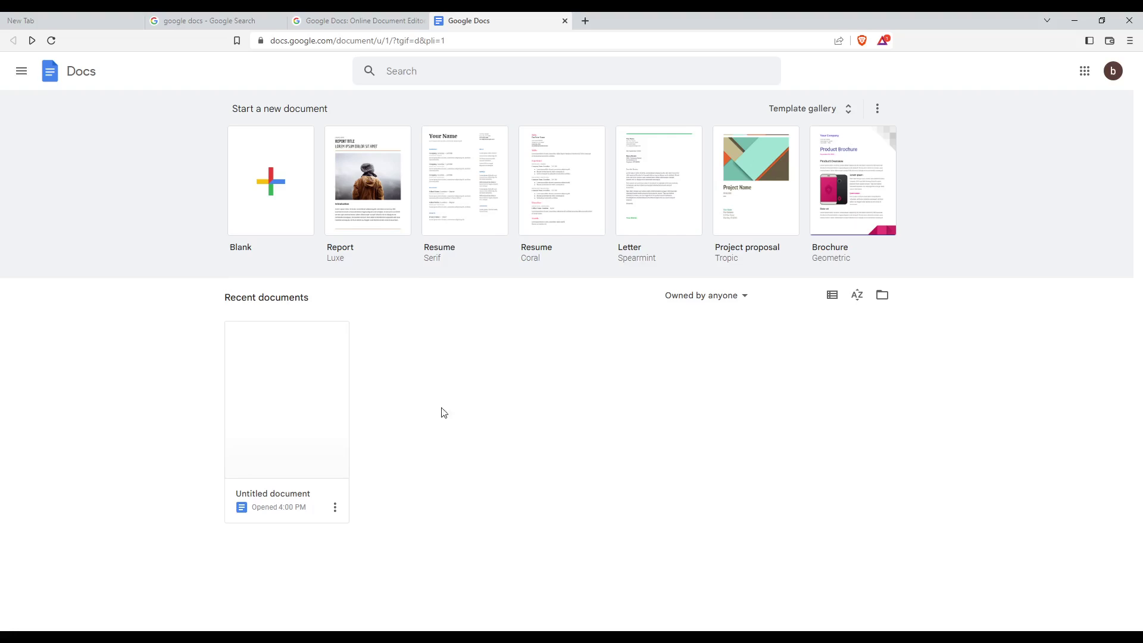
{"action": "left_click", "coordinate": [808, 112]}
{"action": "scroll", "coordinate": [666, 301], "scroll_direction": "down", "scroll_amount": 15}
{"action": "scroll", "coordinate": [658, 302], "scroll_direction": "down", "scroll_amount": 4}
{"action": "scroll", "coordinate": [658, 302], "scroll_direction": "down", "scroll_amount": 3}
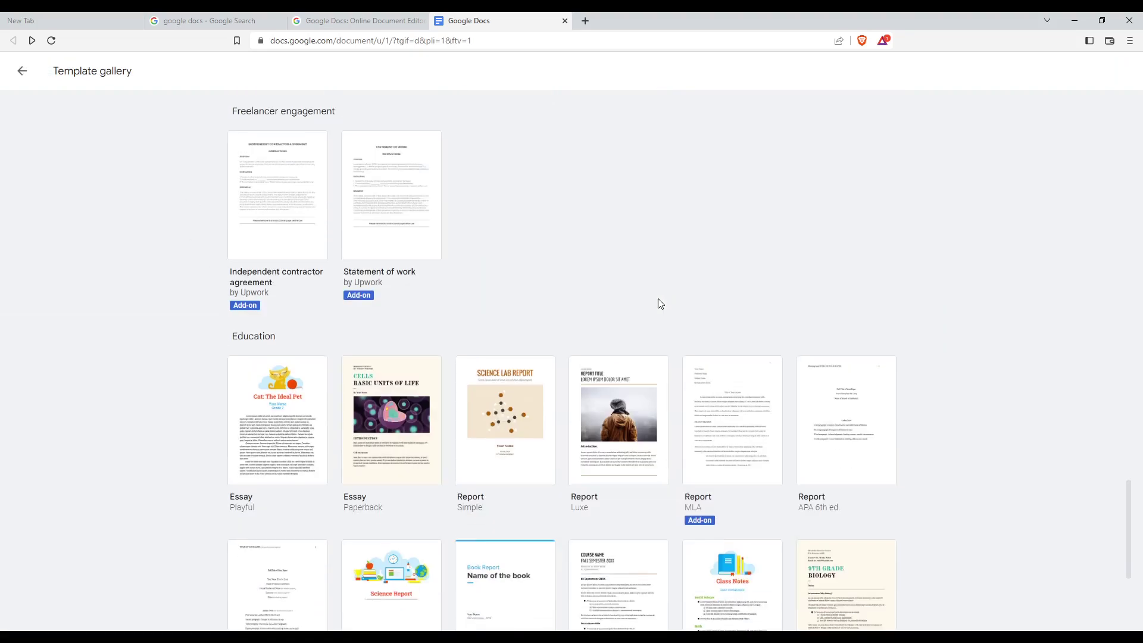
{"action": "scroll", "coordinate": [658, 301], "scroll_direction": "up", "scroll_amount": 10}
{"action": "scroll", "coordinate": [659, 302], "scroll_direction": "up", "scroll_amount": 5}
{"action": "left_click", "coordinate": [22, 71]}
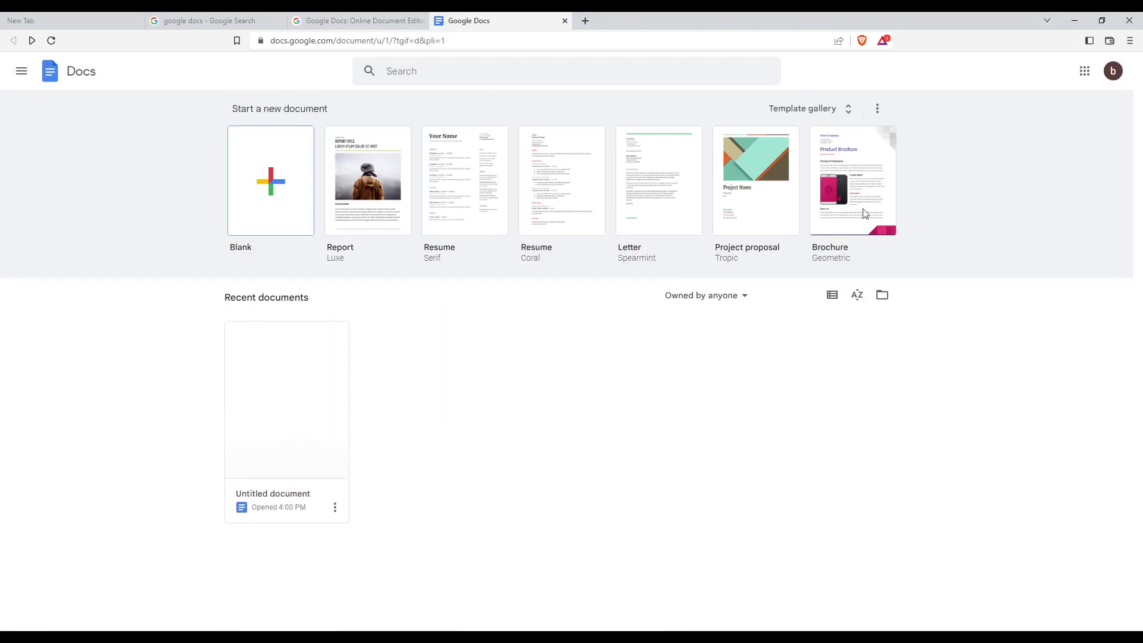
{"action": "left_click", "coordinate": [296, 456]}
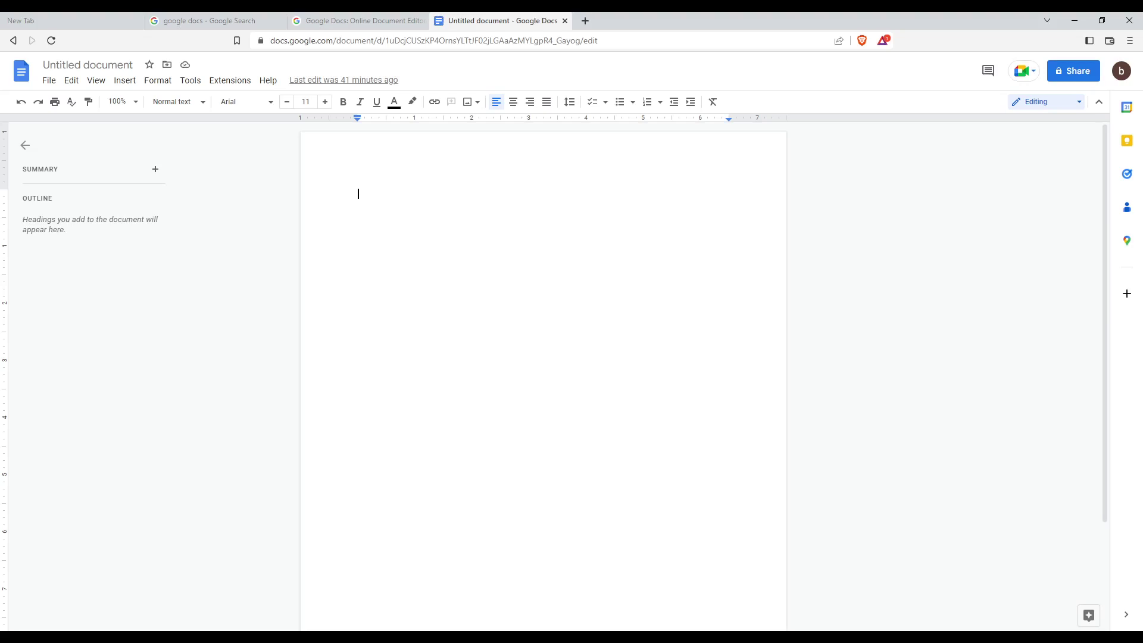
Insert a Column chart from the Insert menu and select it
{"action": "left_click", "coordinate": [123, 80]}
{"action": "mouse_move", "coordinate": [143, 159]}
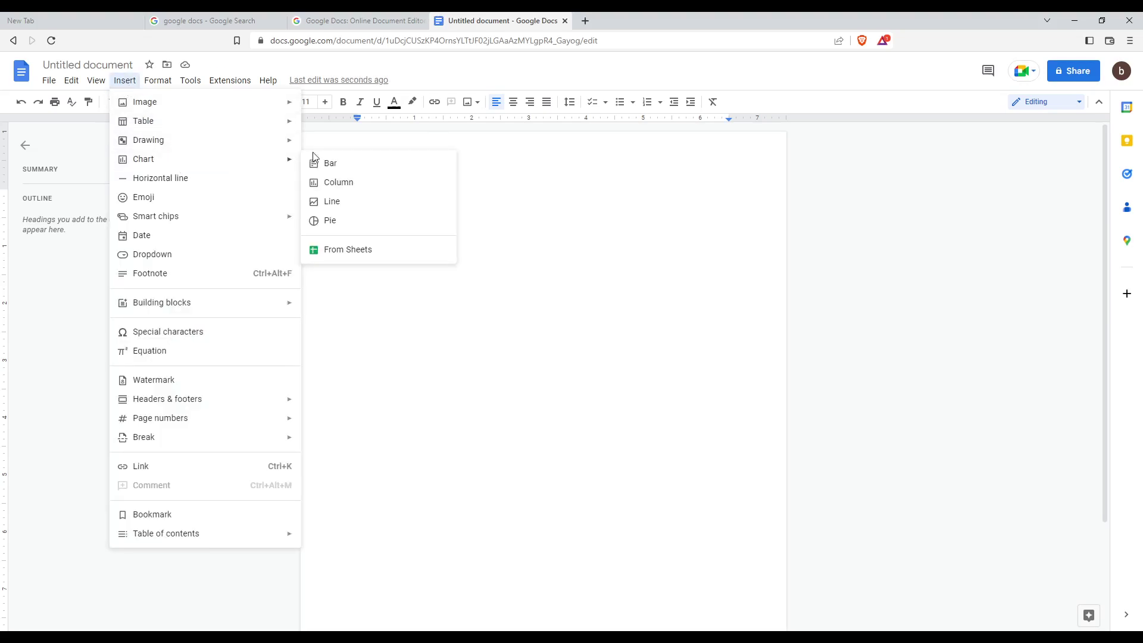
{"action": "left_click", "coordinate": [345, 185]}
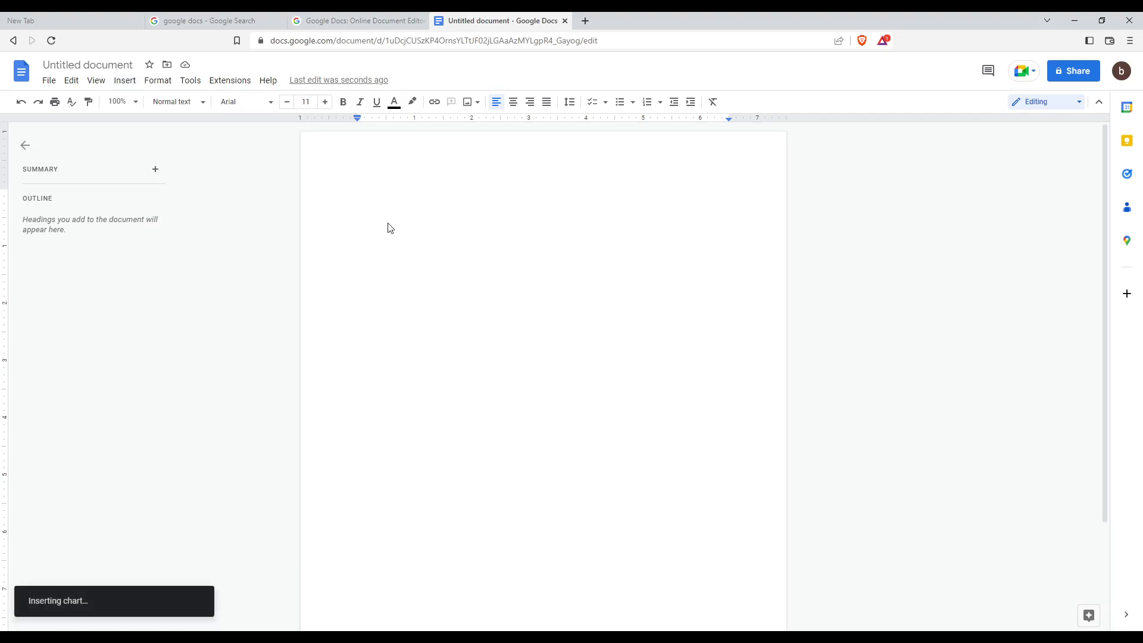
{"action": "left_click", "coordinate": [468, 328]}
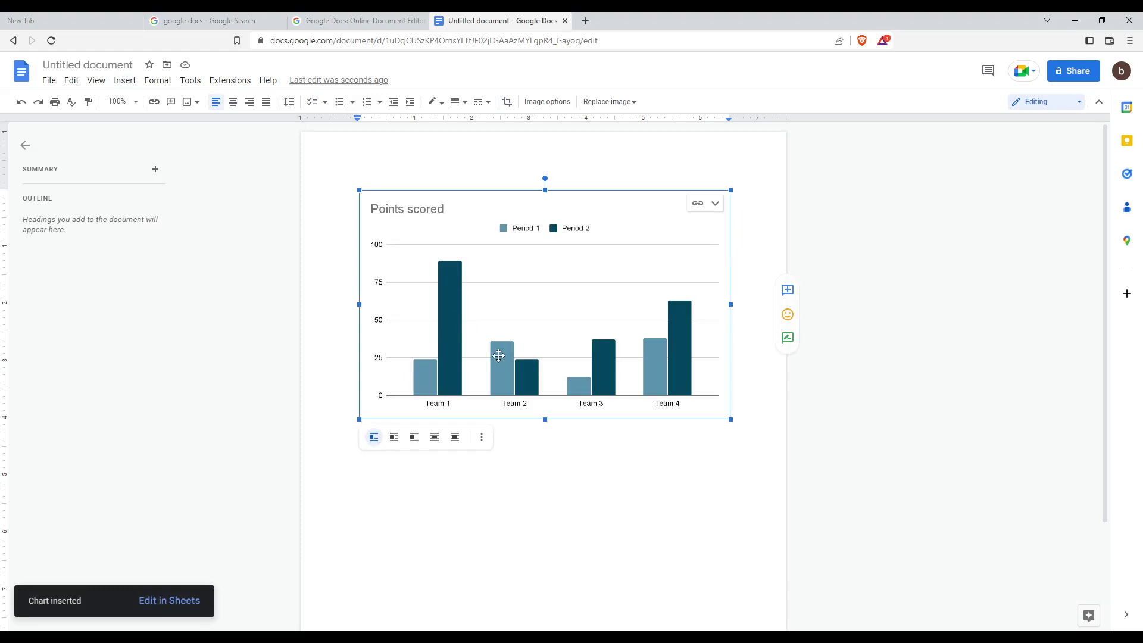
Open the Points scored chart's Image options panel through its Adjustments option
{"action": "key", "text": "Escape"}
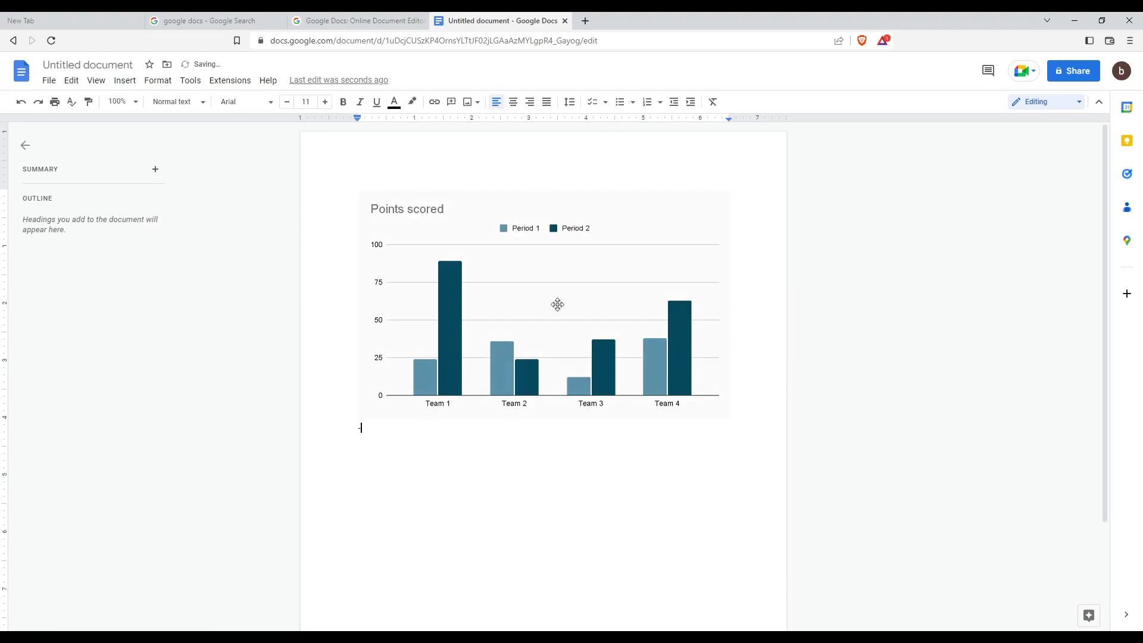
{"action": "left_click", "coordinate": [490, 260]}
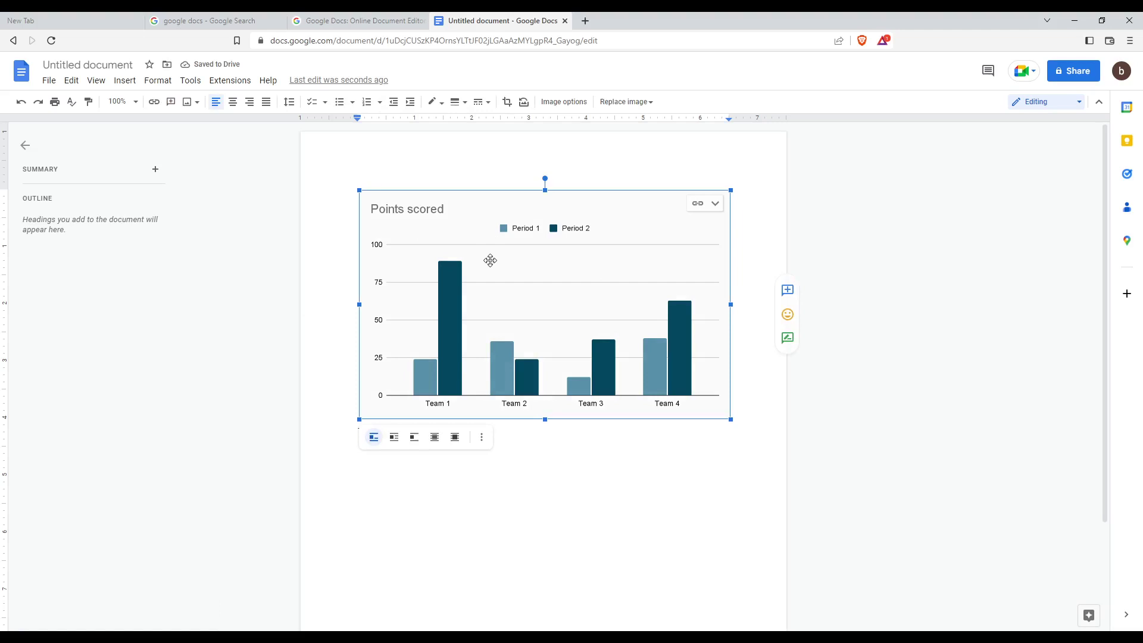
{"action": "right_click", "coordinate": [490, 261]}
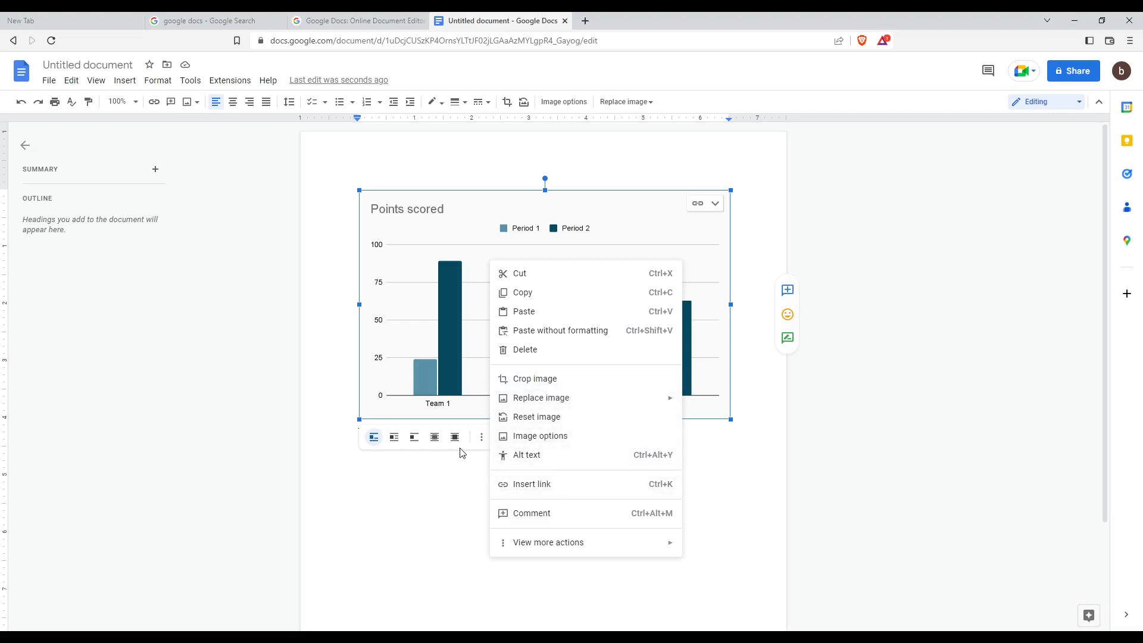
{"action": "left_click", "coordinate": [482, 436]}
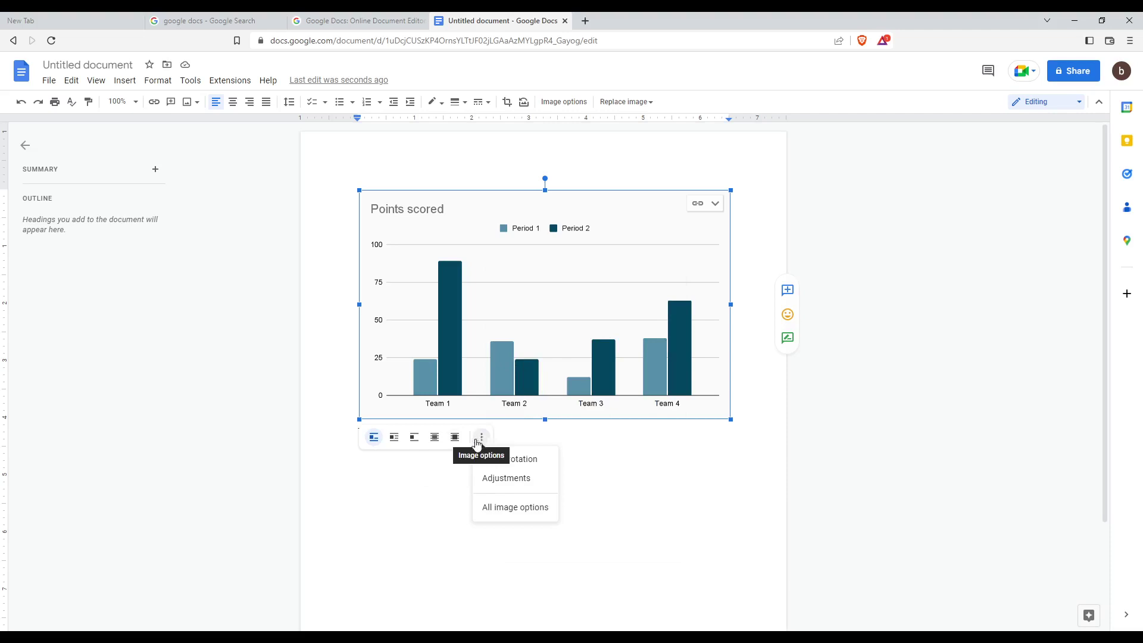
{"action": "left_click", "coordinate": [507, 479]}
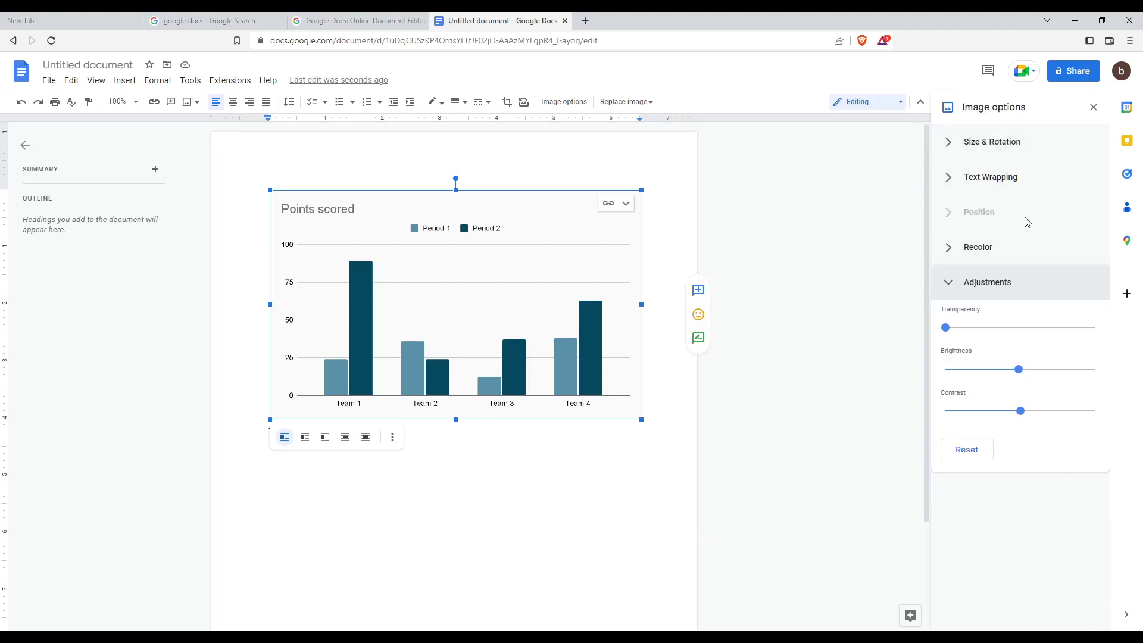
Lower the chart's brightness and raise its contrast
{"action": "mouse_move", "coordinate": [945, 327]}
{"action": "left_mouse_down"}
{"action": "mouse_move", "coordinate": [1030, 328]}
{"action": "mouse_move", "coordinate": [946, 327]}
{"action": "left_mouse_up"}
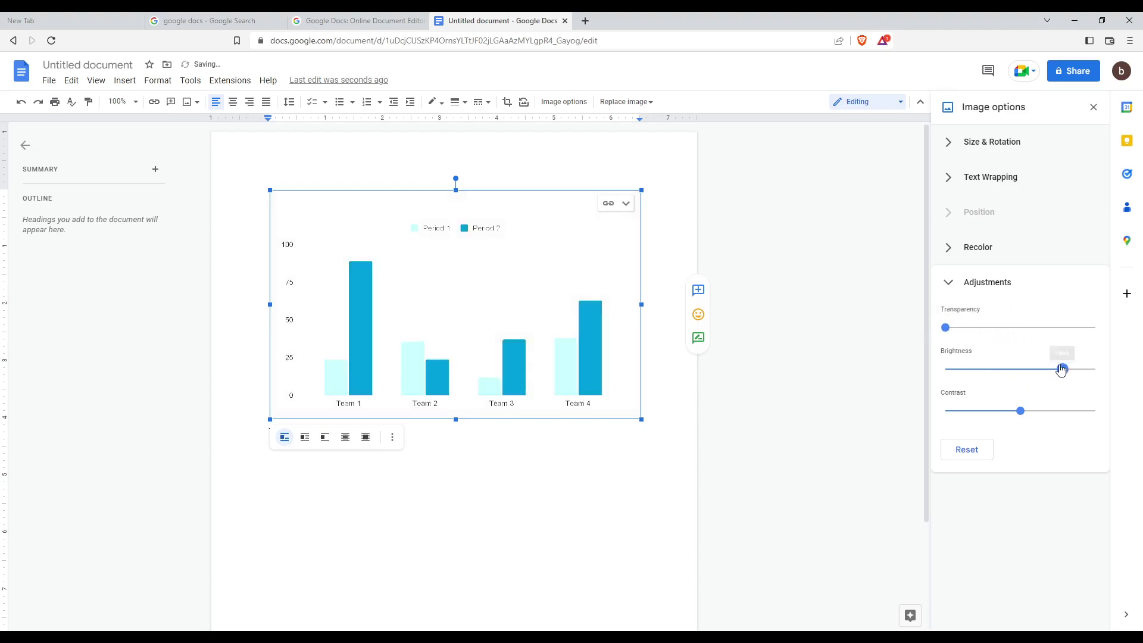
{"action": "left_click_drag", "start_coordinate": [1017, 371], "coordinate": [988, 369]}
{"action": "mouse_move", "coordinate": [1021, 413]}
{"action": "left_mouse_down"}
{"action": "mouse_move", "coordinate": [1002, 411]}
{"action": "mouse_move", "coordinate": [1062, 411]}
{"action": "left_mouse_up"}
Expand the Recolour, Text wrapping and Size & rotation sections, then close Image options
{"action": "left_click", "coordinate": [978, 246]}
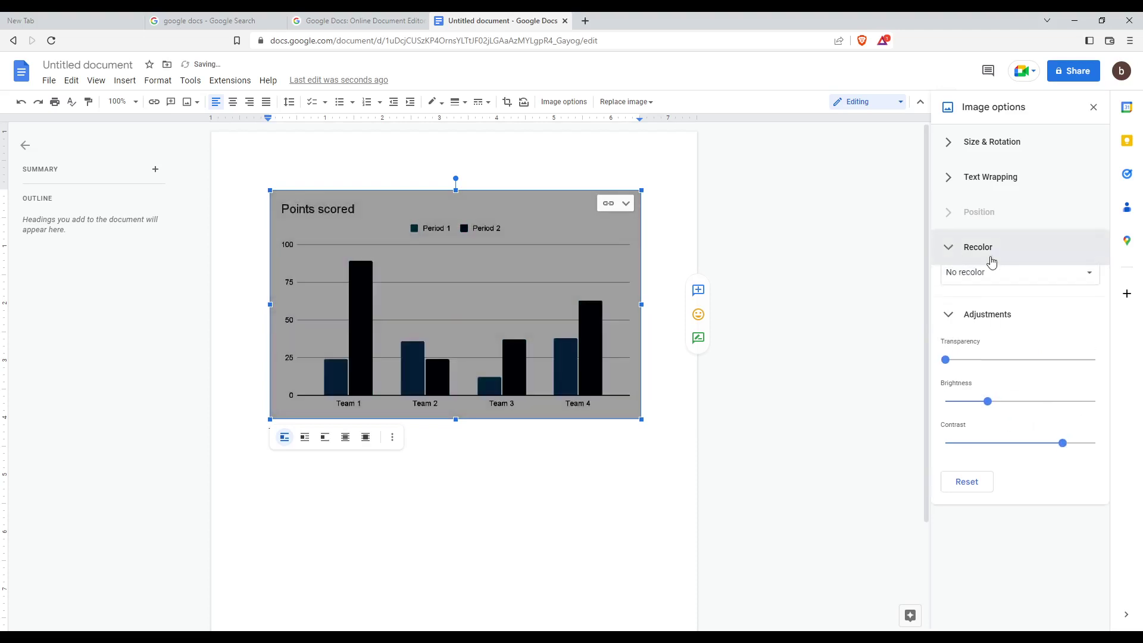
{"action": "left_click", "coordinate": [982, 177]}
{"action": "left_click", "coordinate": [997, 146]}
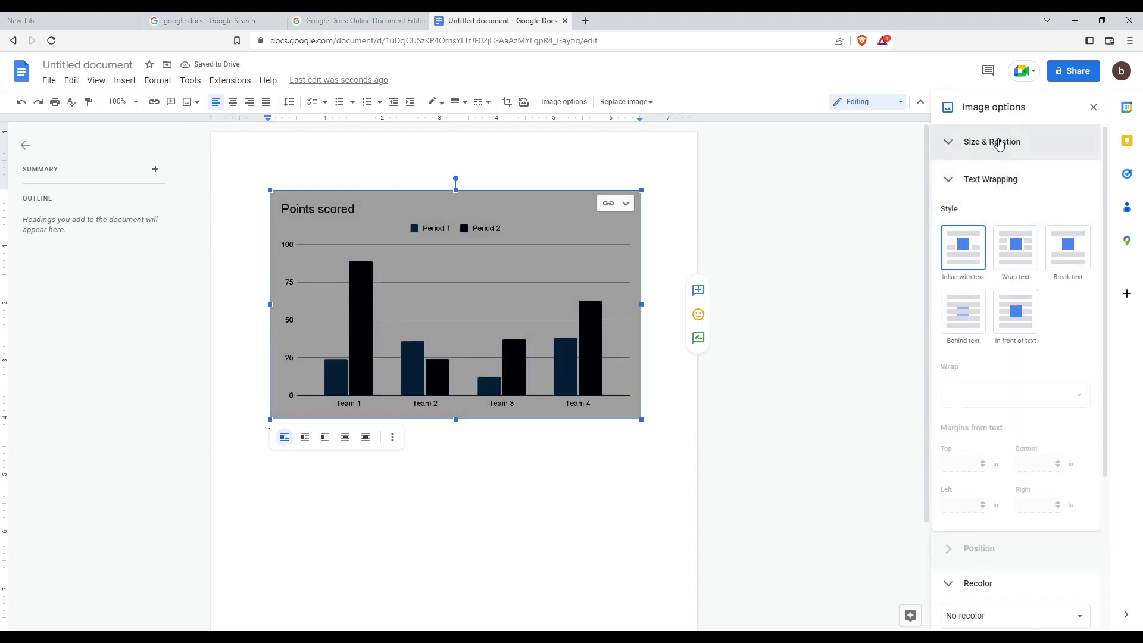
{"action": "left_click", "coordinate": [1094, 108]}
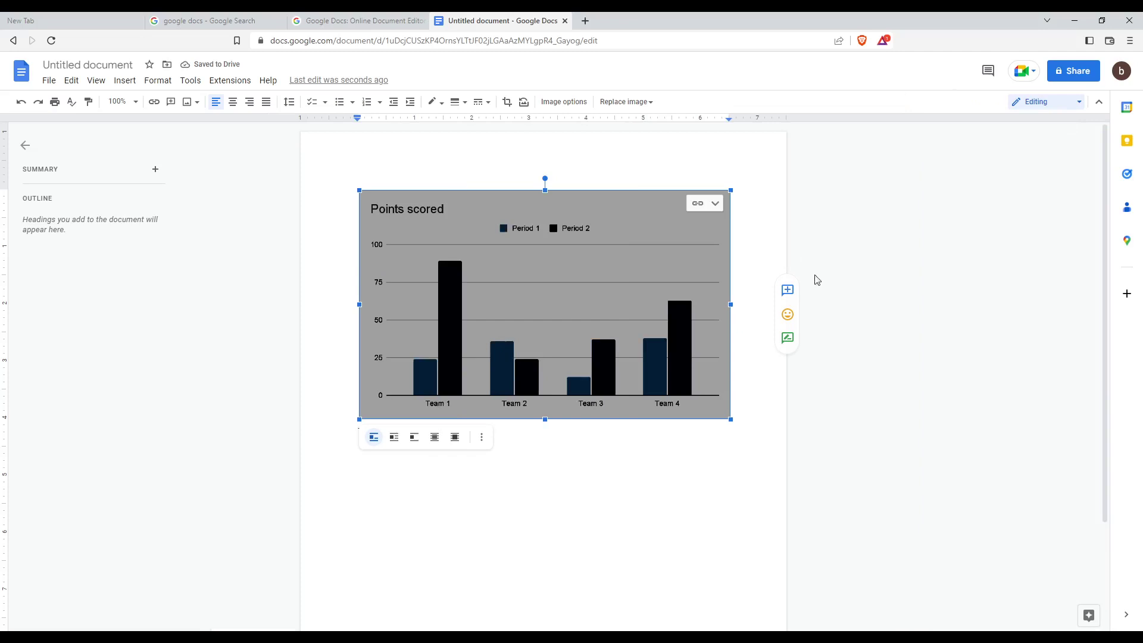